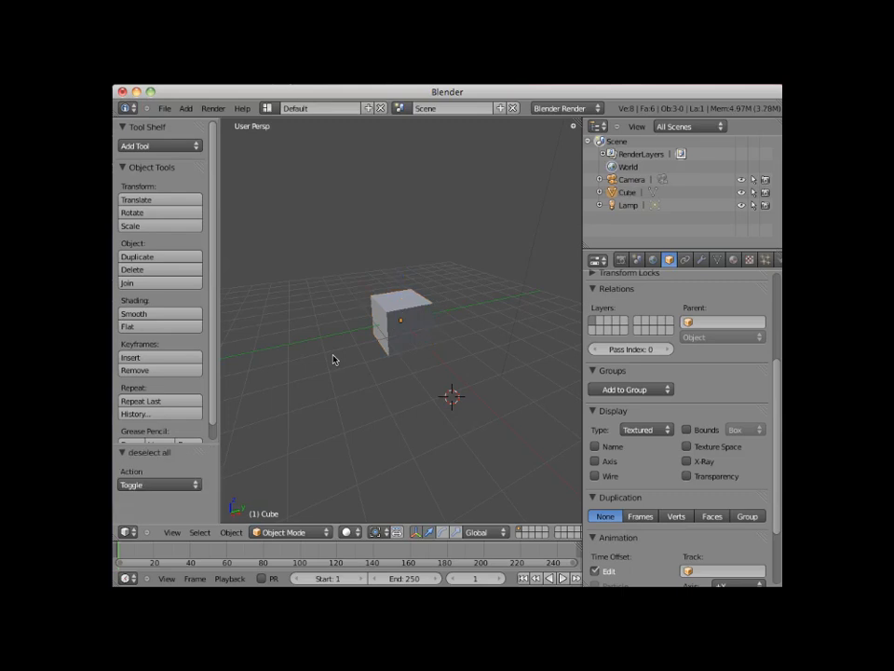
Duplicate the cube, place the copy beside and behind the original, and delete the copy.
scroll(347, 348, "up", 3)
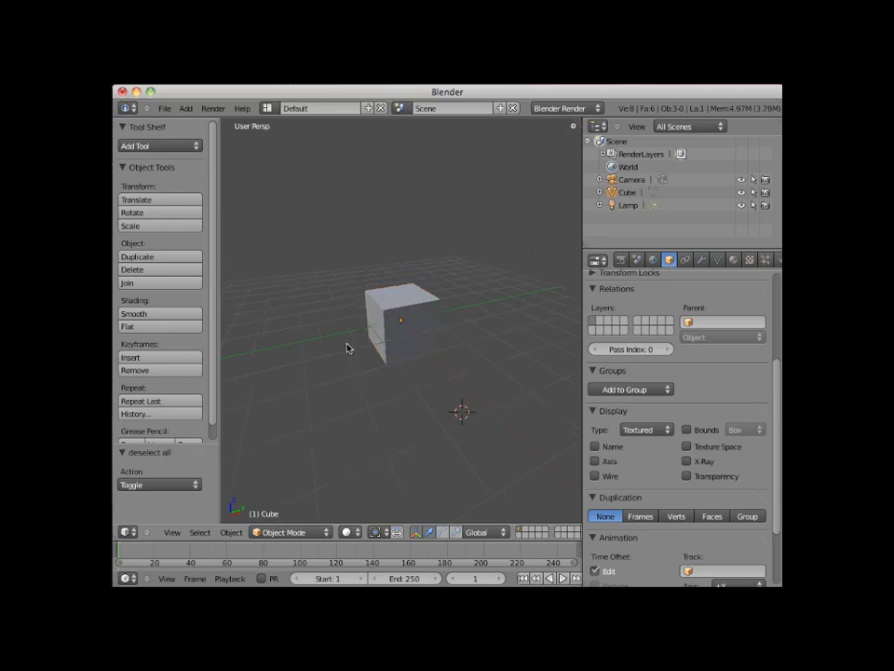
scroll(346, 348, "down", 2)
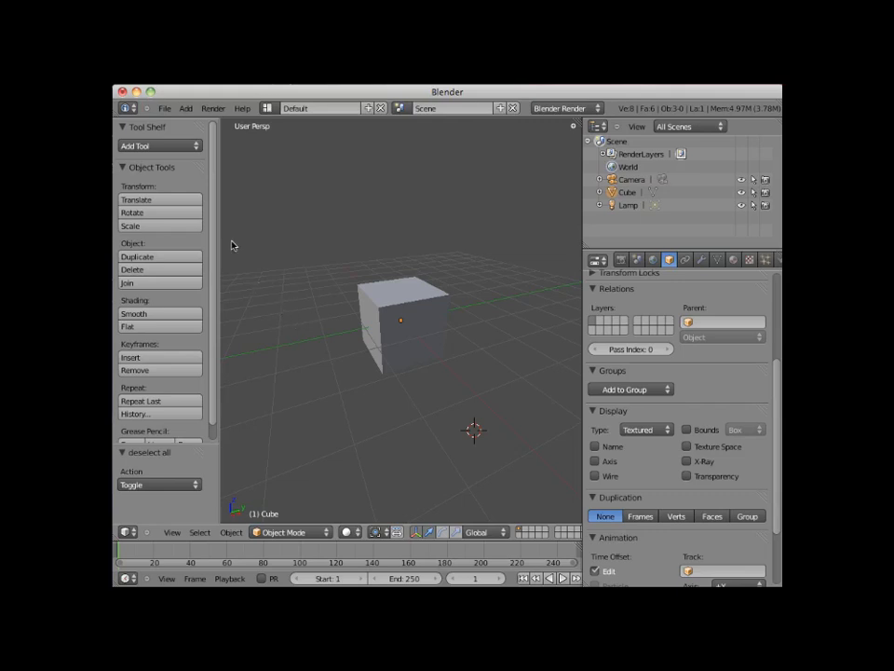
right_click(399, 317)
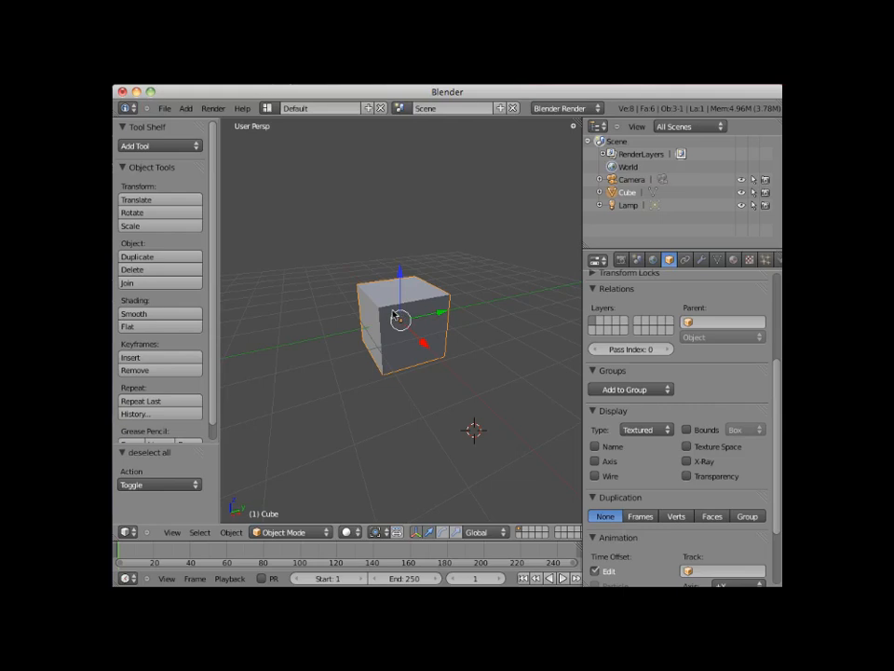
left_click(146, 262)
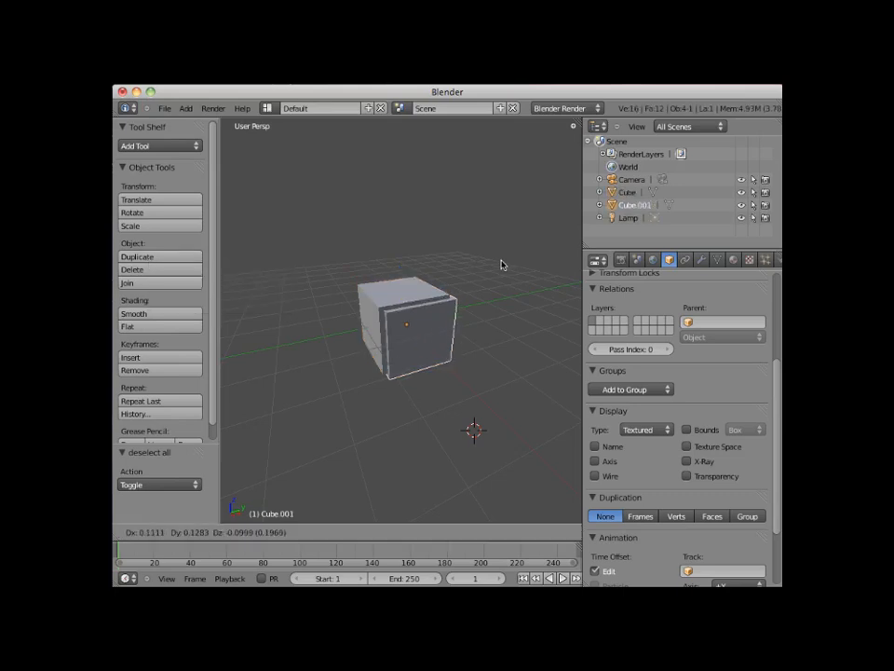
left_click(235, 221)
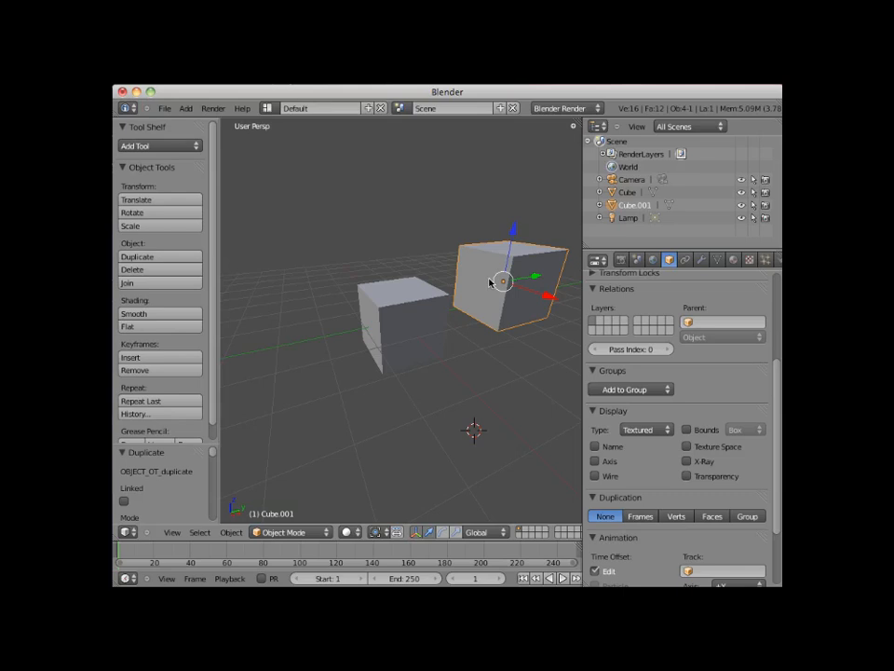
left_click(136, 269)
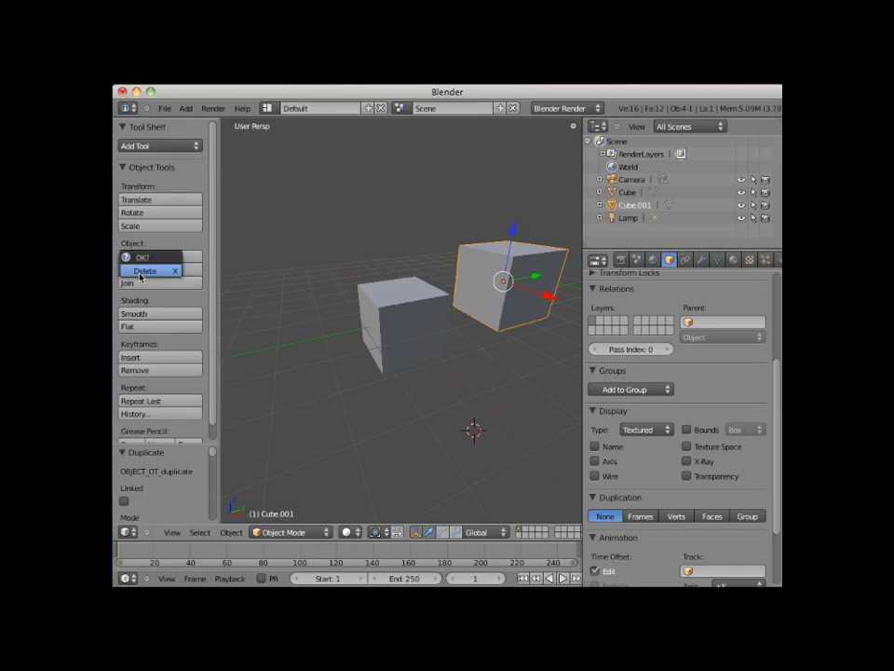
left_click(140, 274)
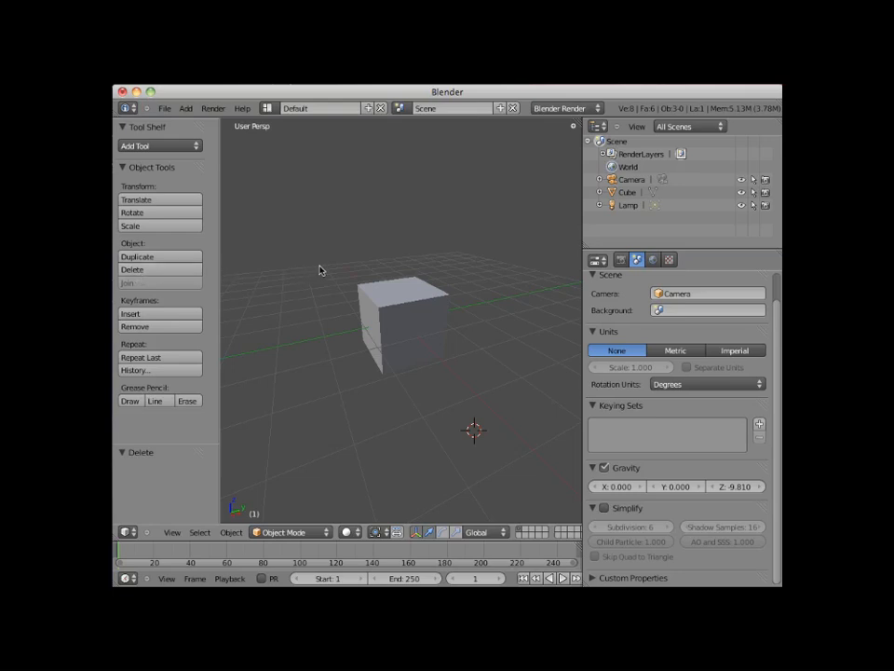
Scale the remaining cube down uniformly by a factor of about 0.553.
right_click(395, 298)
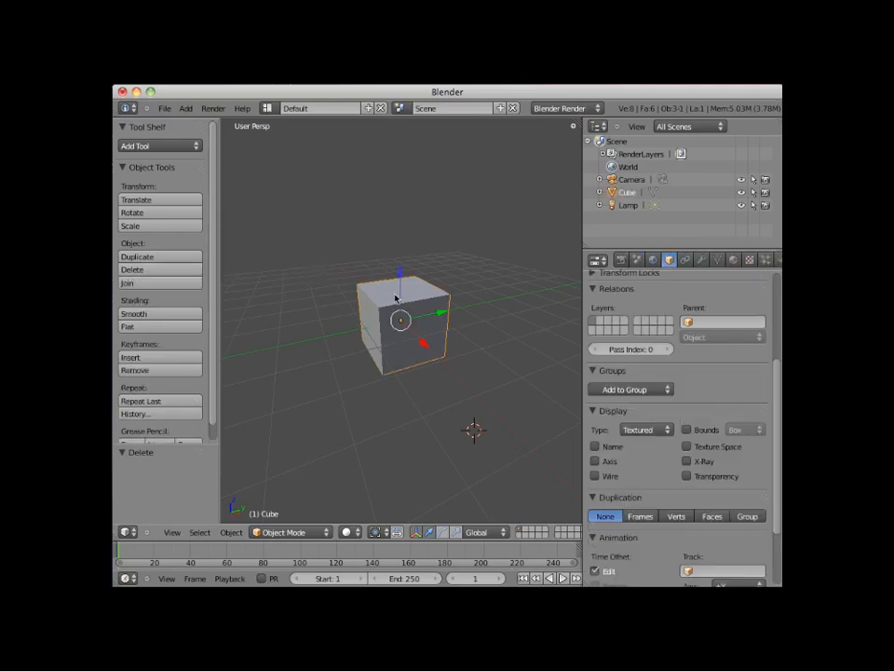
left_click(147, 228)
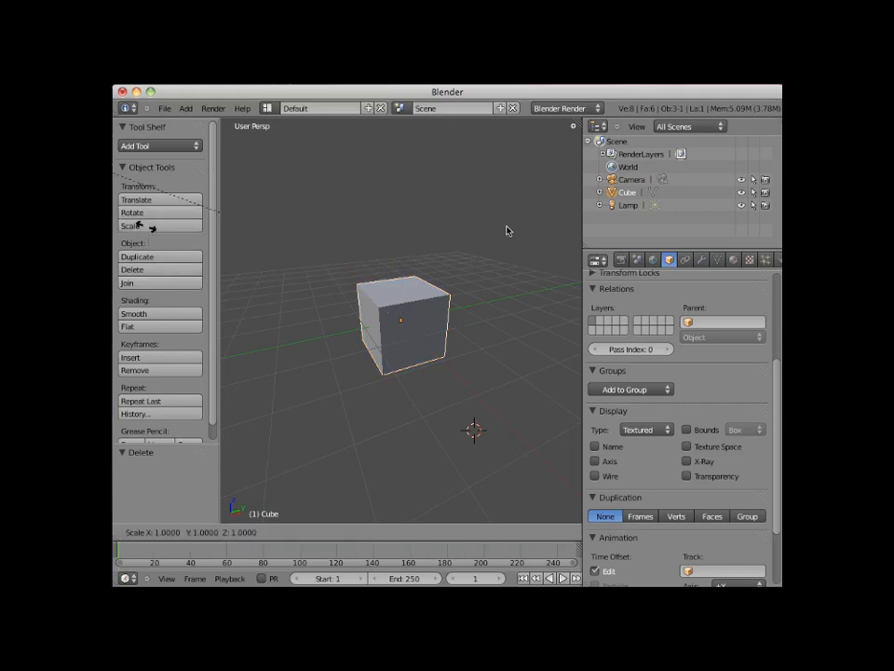
left_click(266, 257)
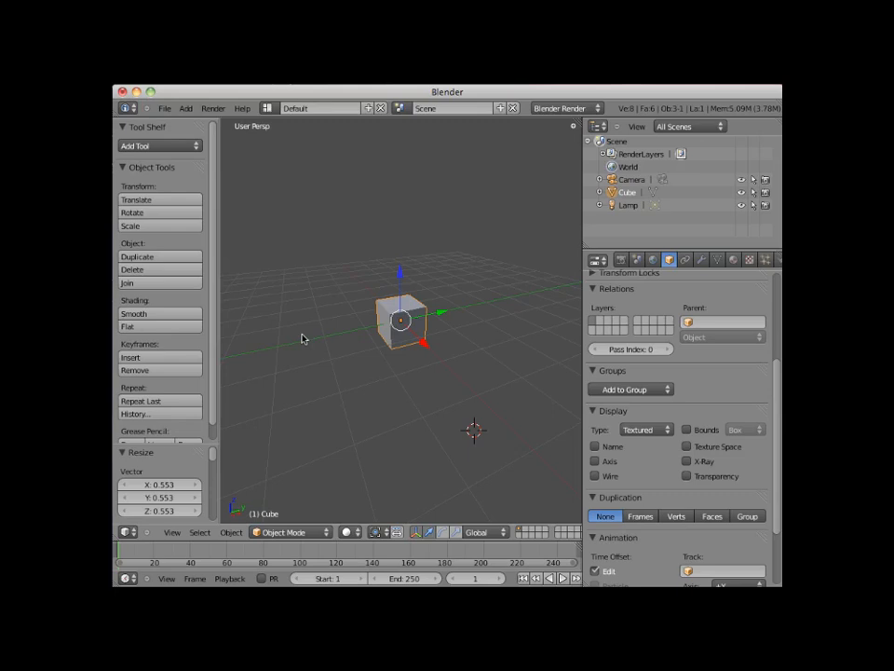
Turn on the display of the cube's name in the 3D view.
scroll(301, 338, "up", 4)
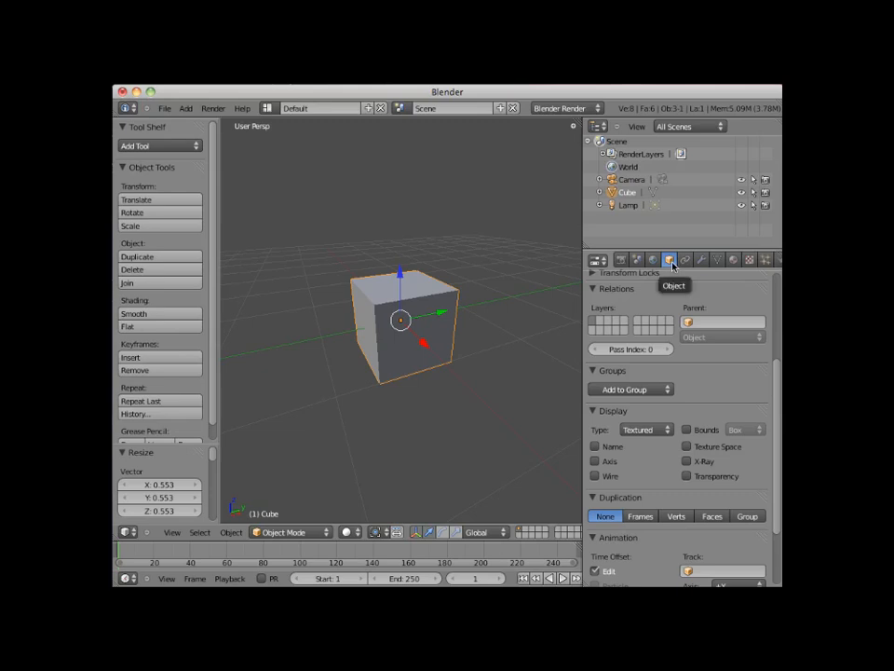
left_click_drag(778, 365, 779, 394)
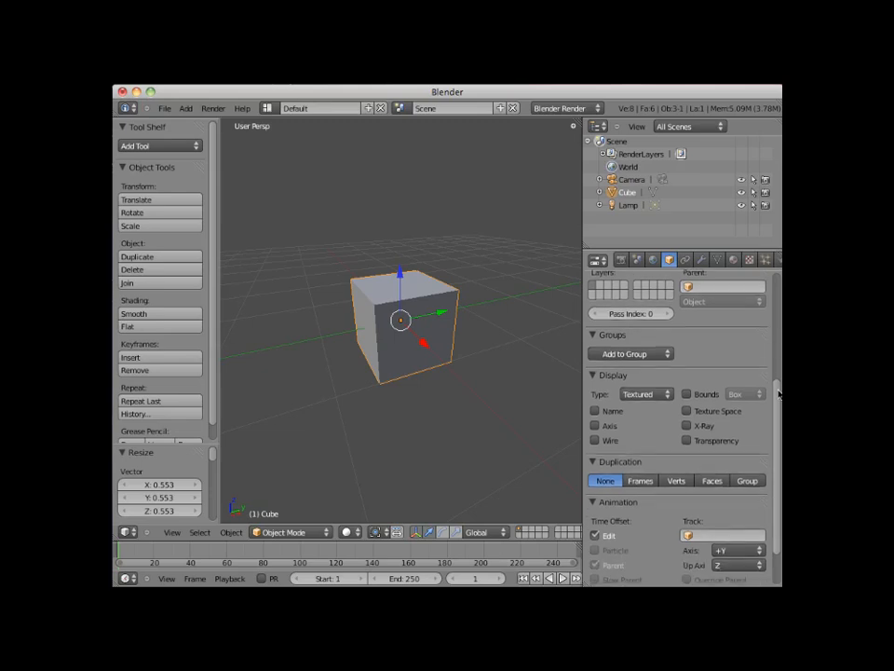
left_click(595, 410)
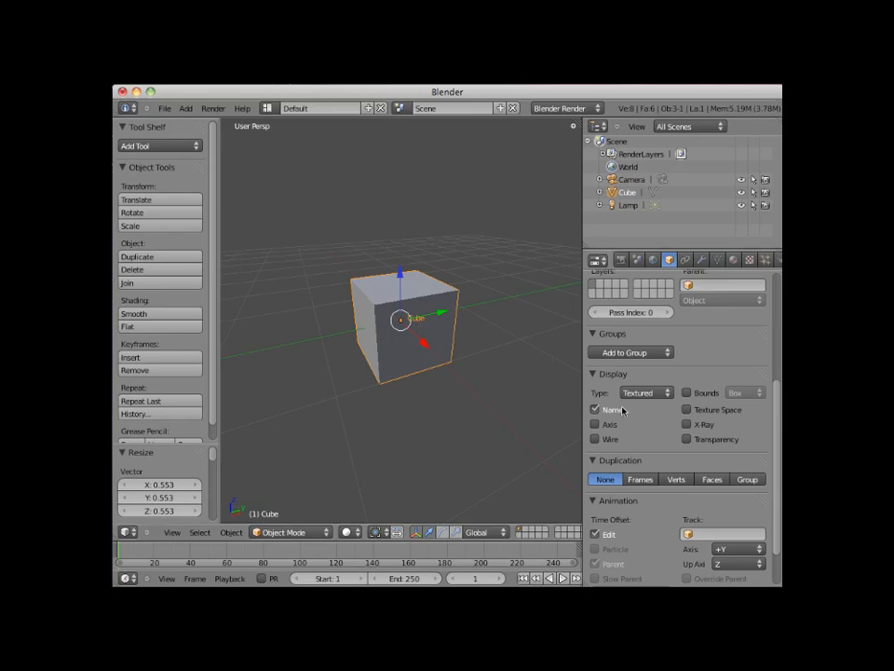
Lock the cube's Y and Z location and move it about -0.392 along the X axis.
scroll(779, 424, "down", 2)
left_click_drag(779, 424, 774, 313)
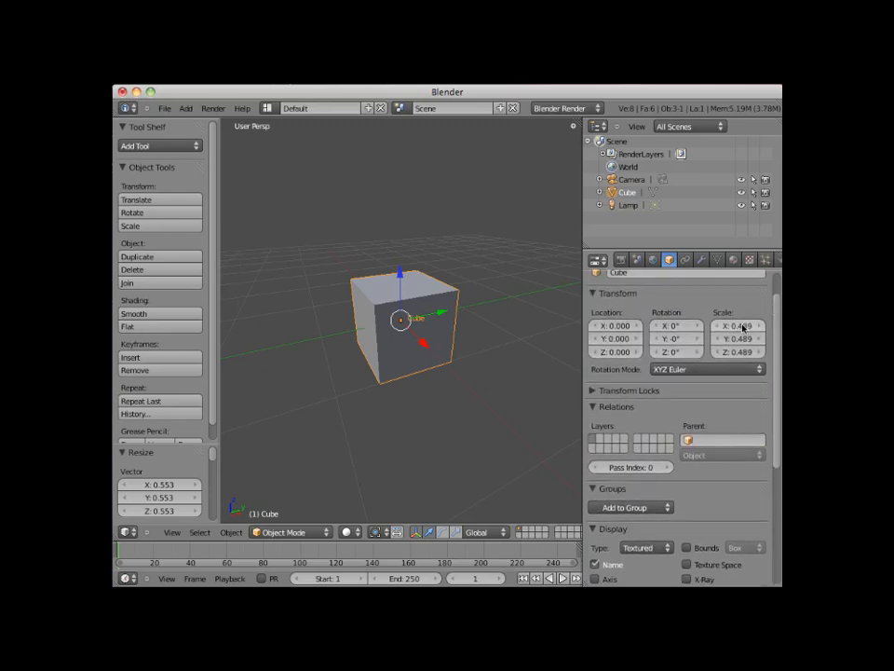
left_click(599, 391)
left_click(595, 436)
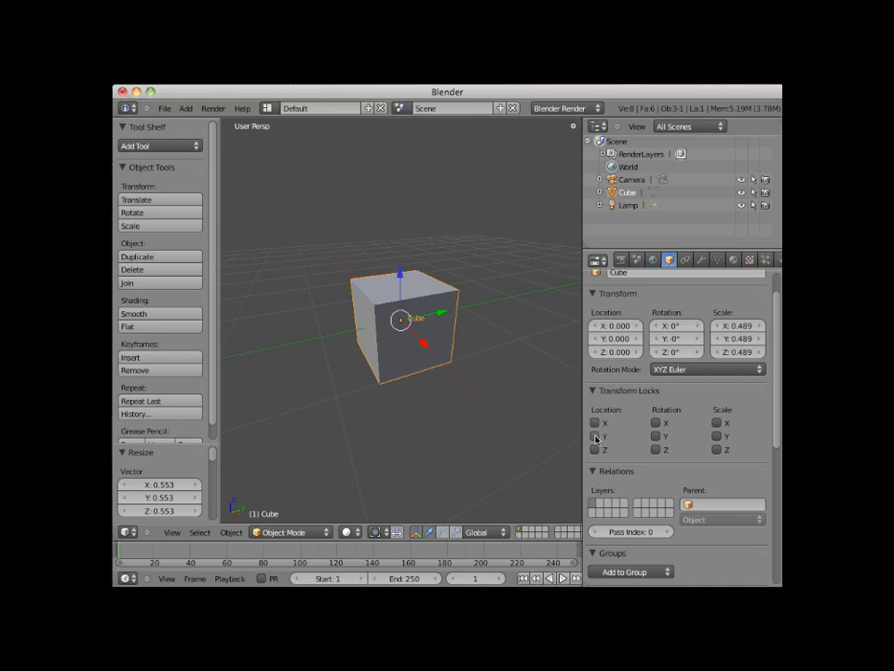
left_click(596, 449)
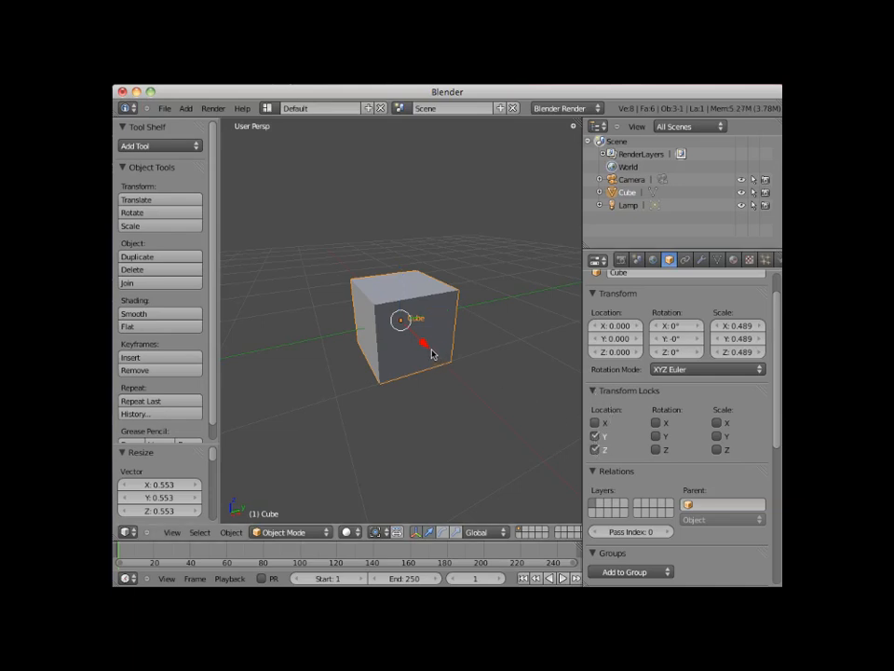
mouse_move(424, 346)
left_mouse_down()
mouse_move(485, 395)
mouse_move(410, 315)
mouse_move(432, 330)
left_mouse_up()
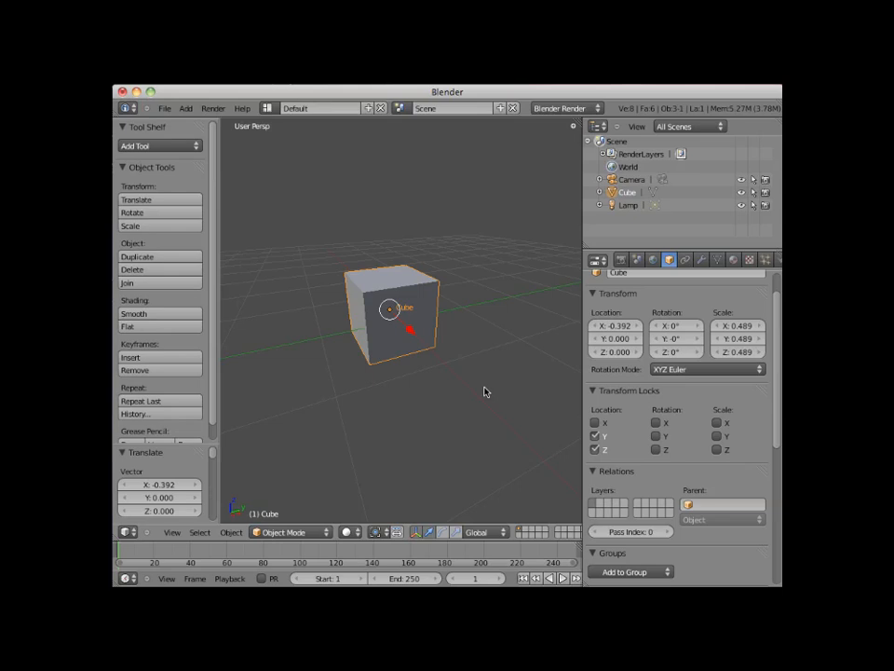
Add a Bevel modifier to the cube and set its width to 0.35.
left_click(702, 262)
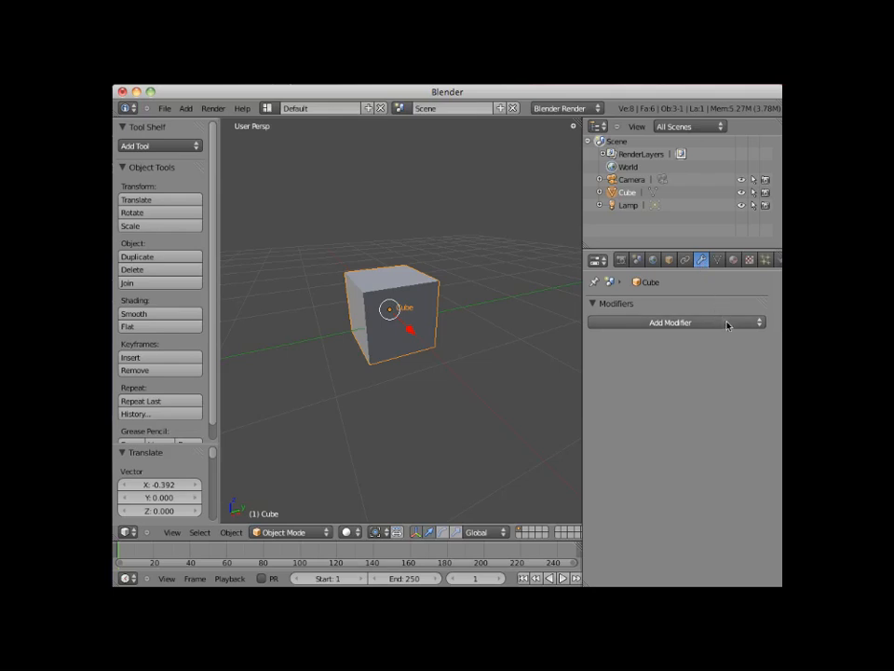
left_click(758, 323)
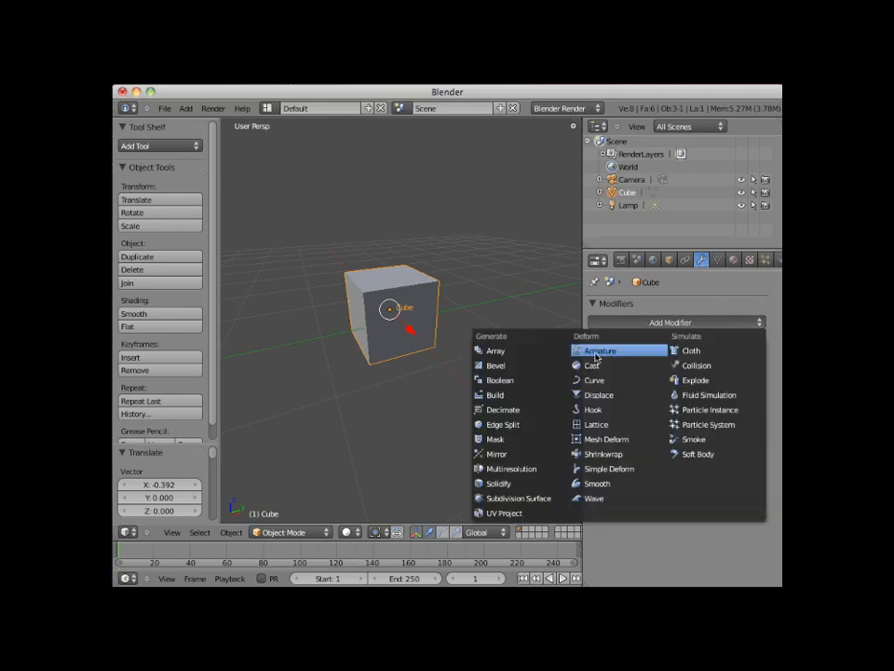
left_click(496, 366)
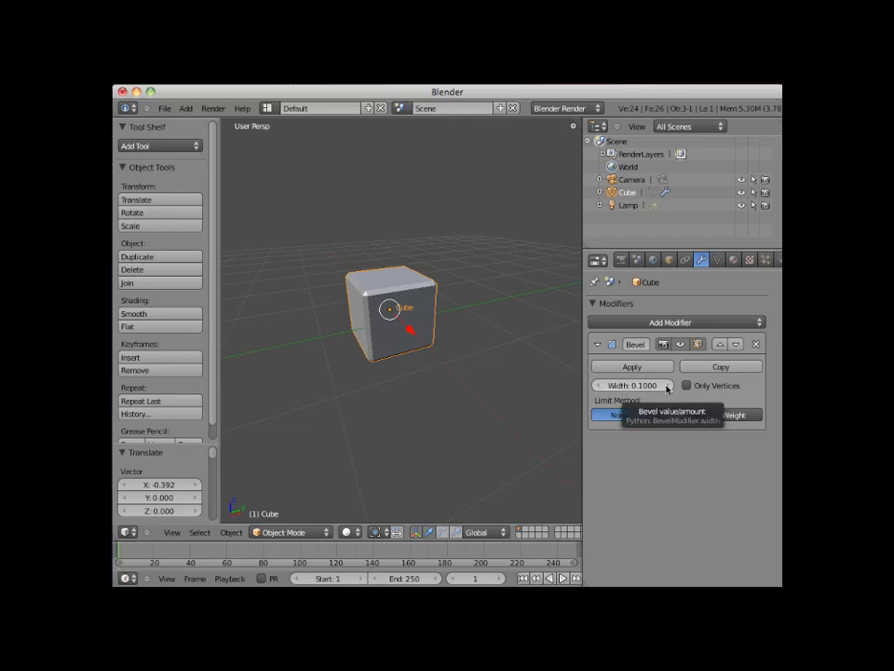
left_click_drag(667, 390, 595, 387)
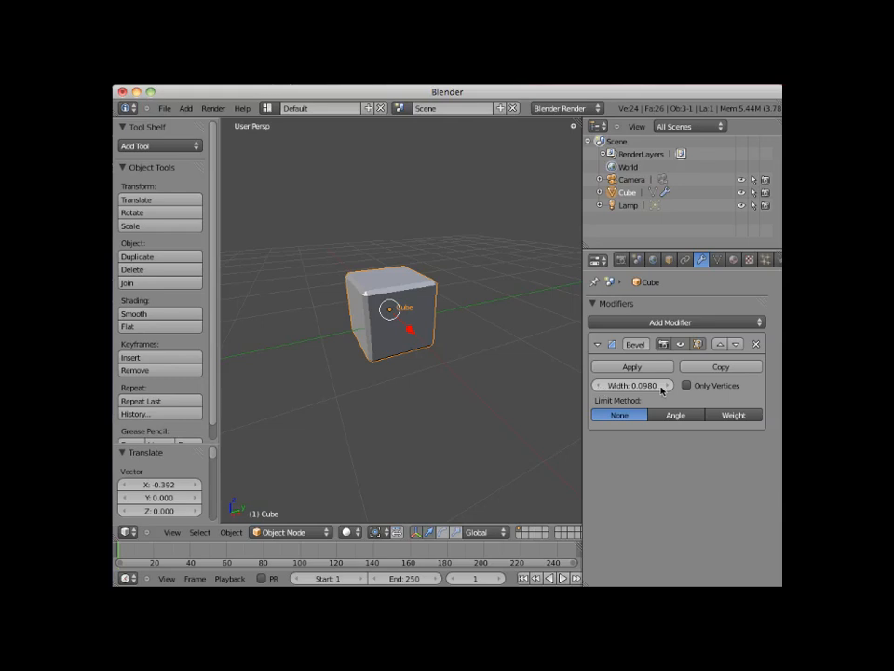
left_click_drag(669, 388, 793, 388)
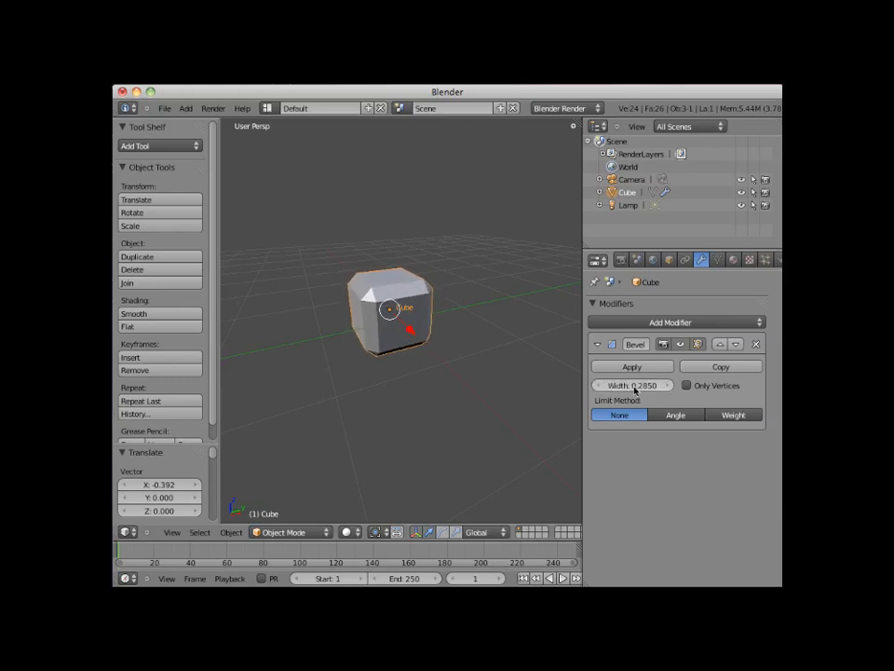
left_click(613, 391)
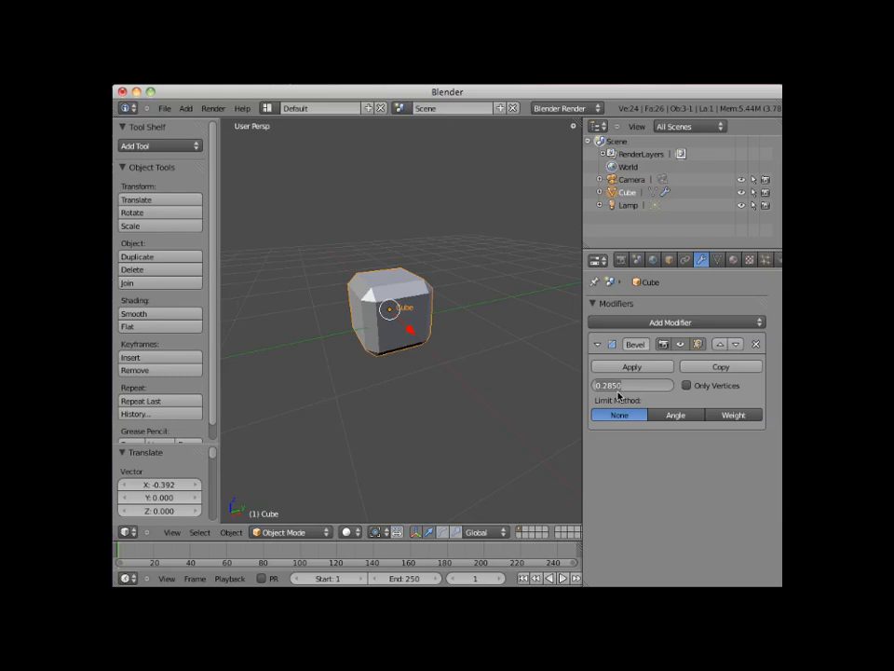
type(".35")
key("Return")
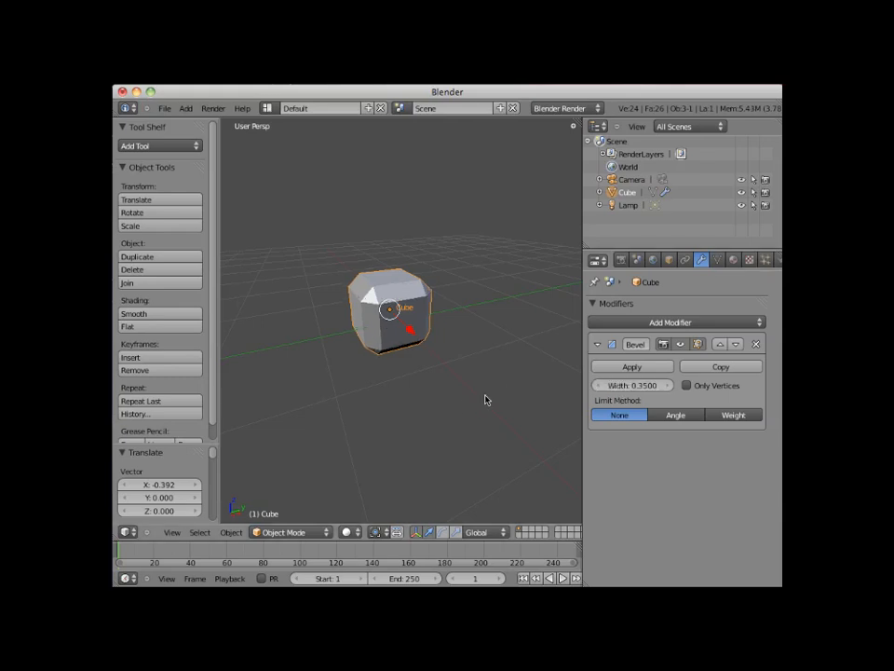
Set the cube's Y rotation to 45°.
scroll(455, 408, "up", 4)
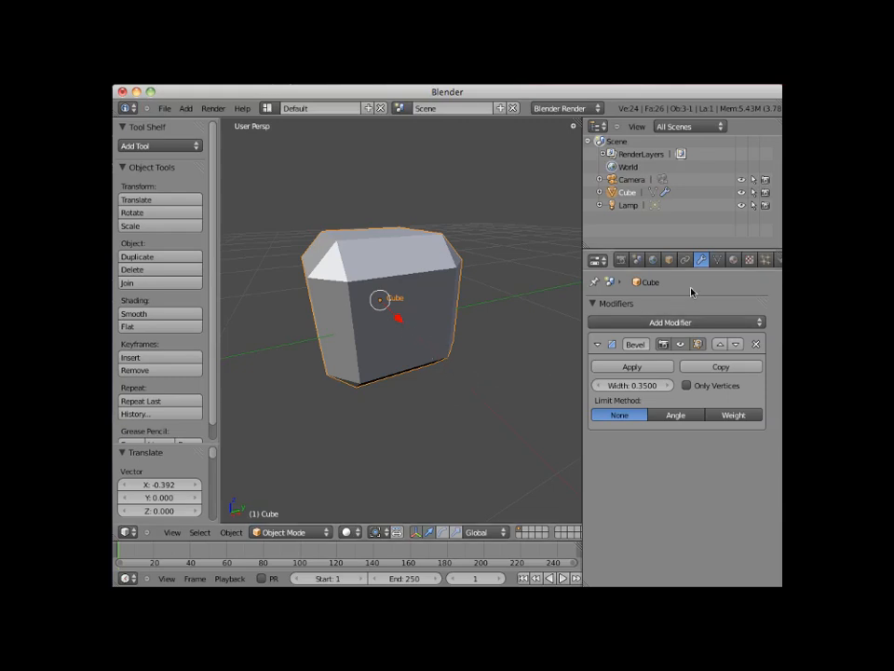
left_click(669, 261)
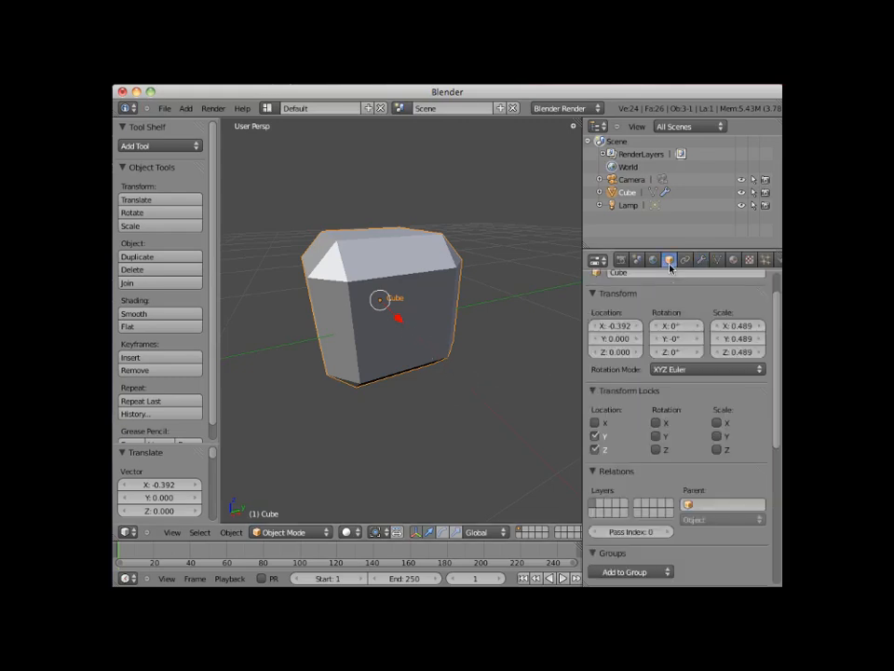
left_click_drag(698, 342, 739, 342)
left_click(676, 343)
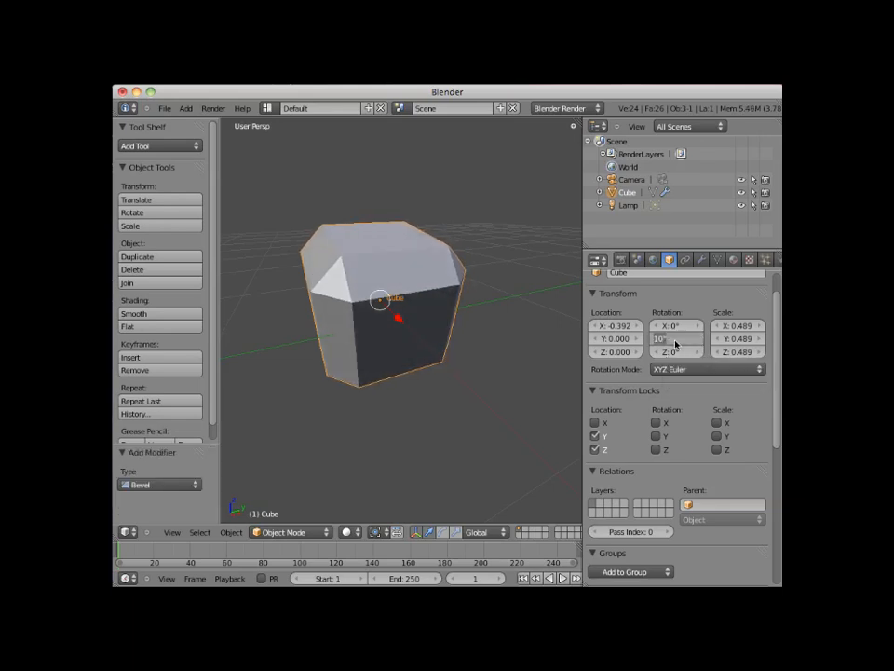
type("45")
key("Return")
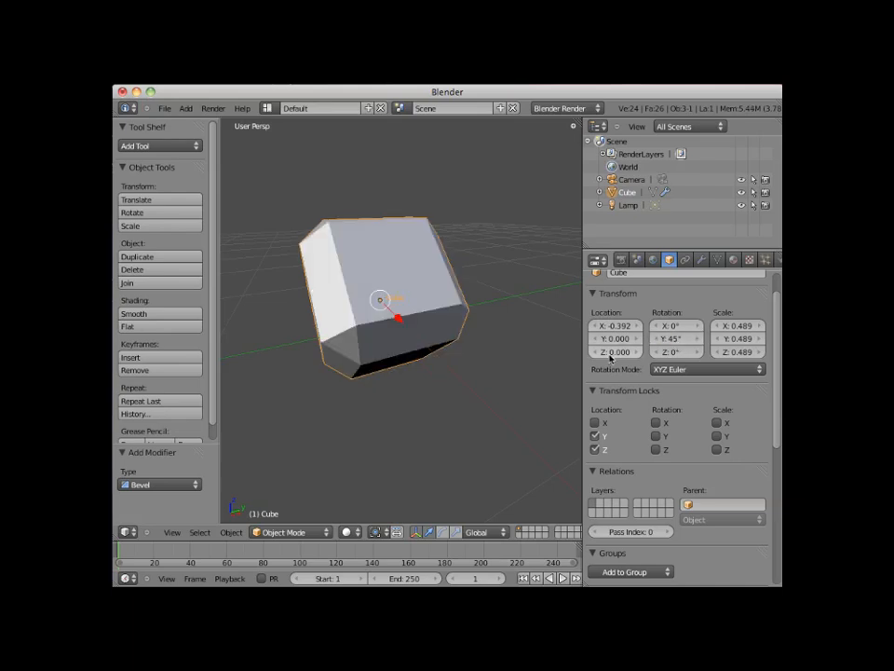
Change the diffuse colour of the cube's material to a salmon orange.
scroll(430, 361, "down", 3)
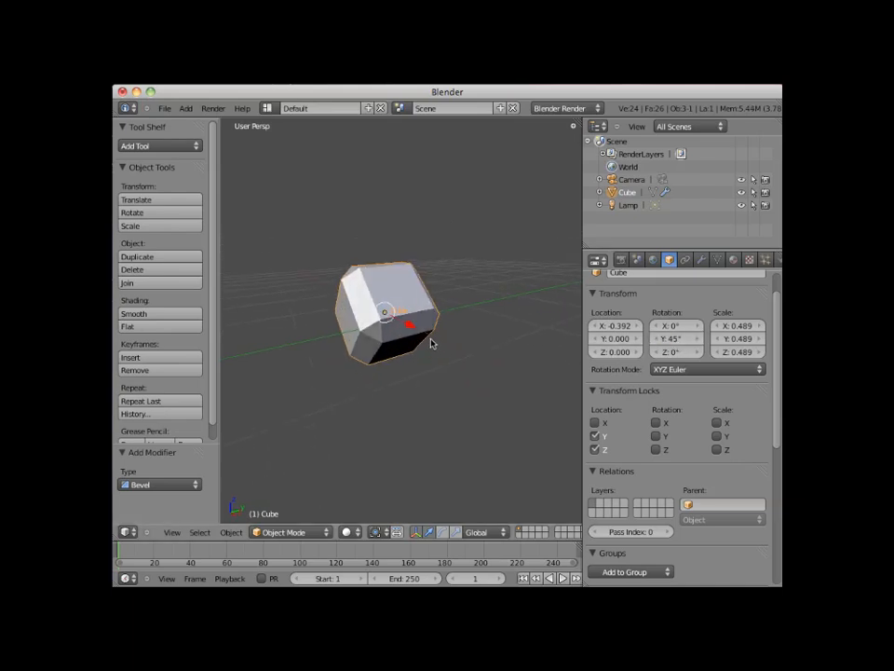
middle_click_drag(430, 344, 444, 310)
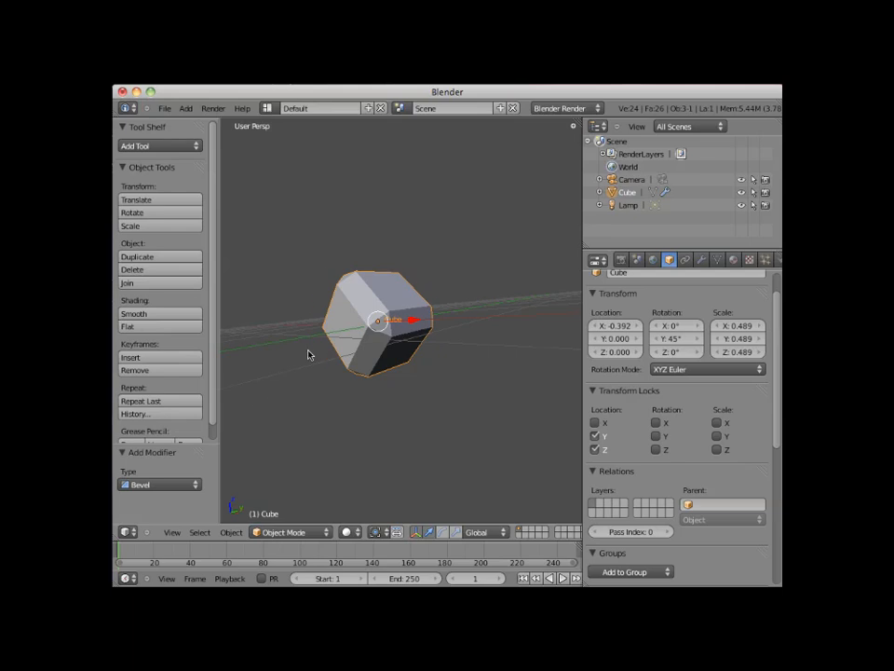
scroll(309, 354, "up", 2)
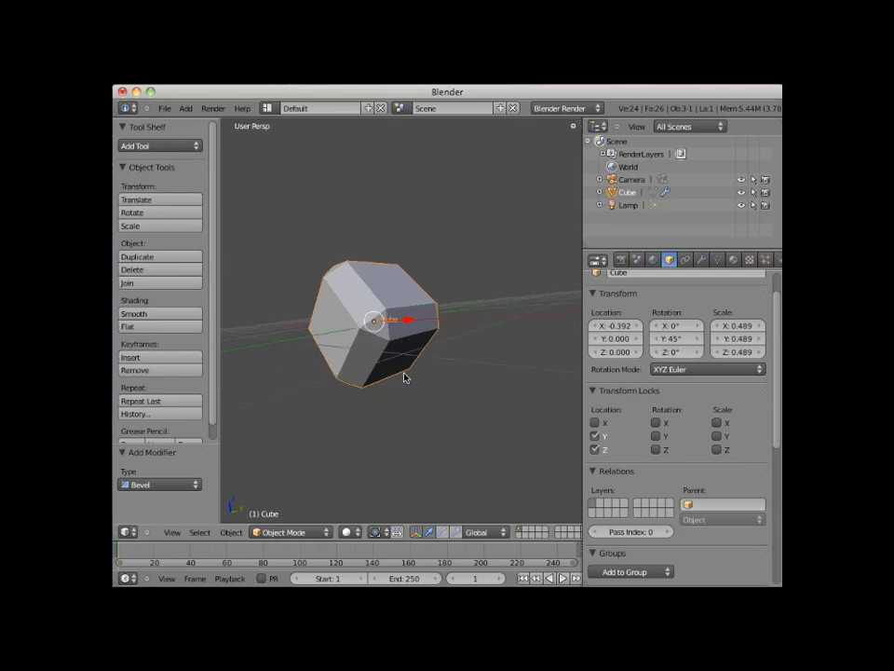
left_click(735, 261)
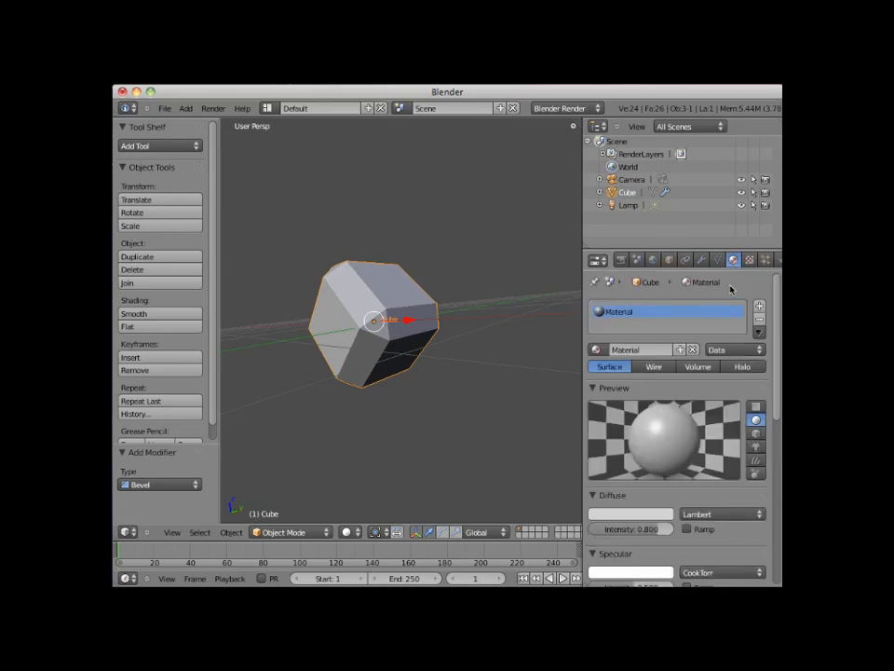
left_click(612, 515)
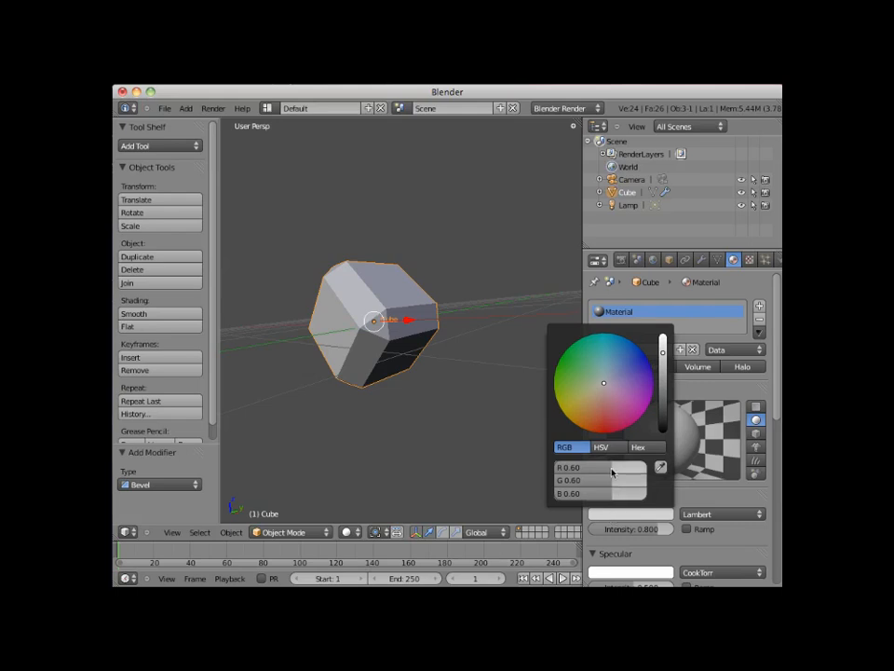
left_click_drag(616, 471, 571, 483)
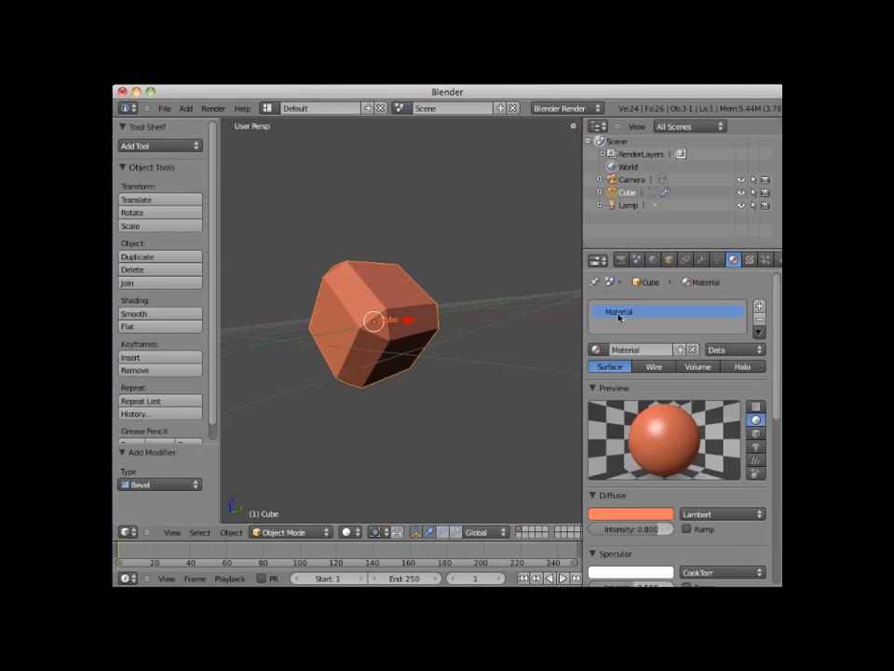
Set the type of the cube material's Tex texture to Blend.
left_click(750, 261)
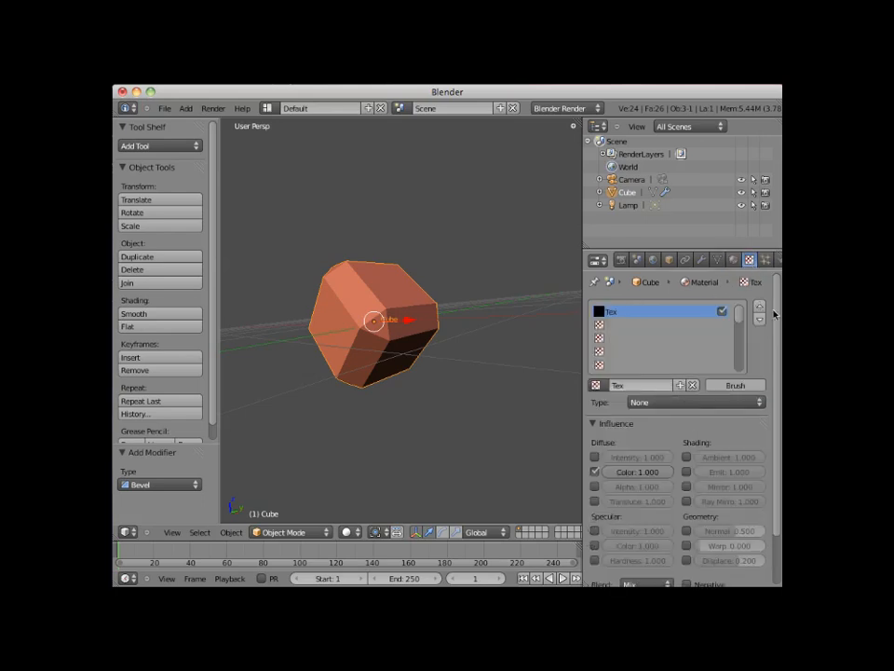
scroll(771, 366, "down", 3)
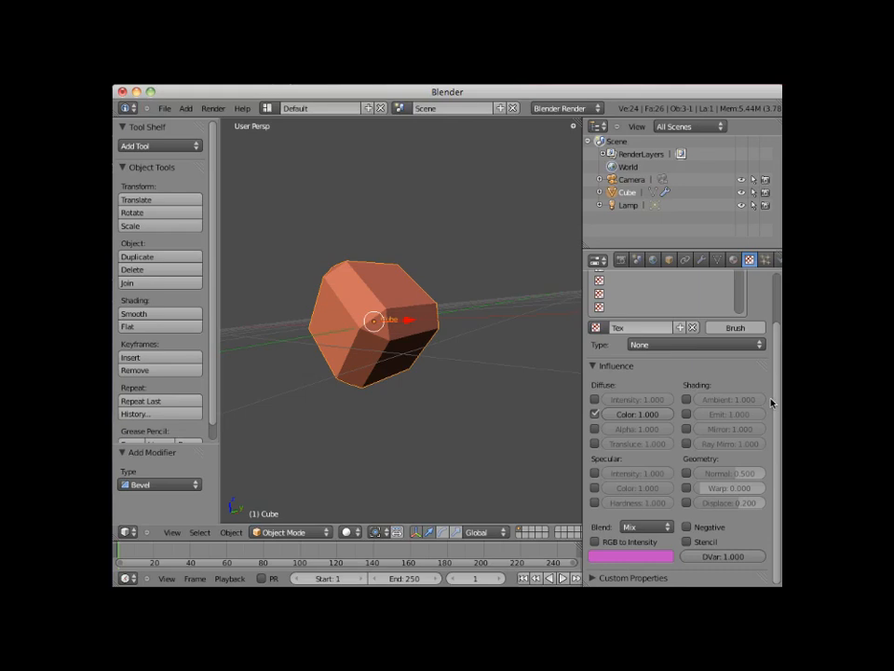
scroll(771, 403, "up", 2)
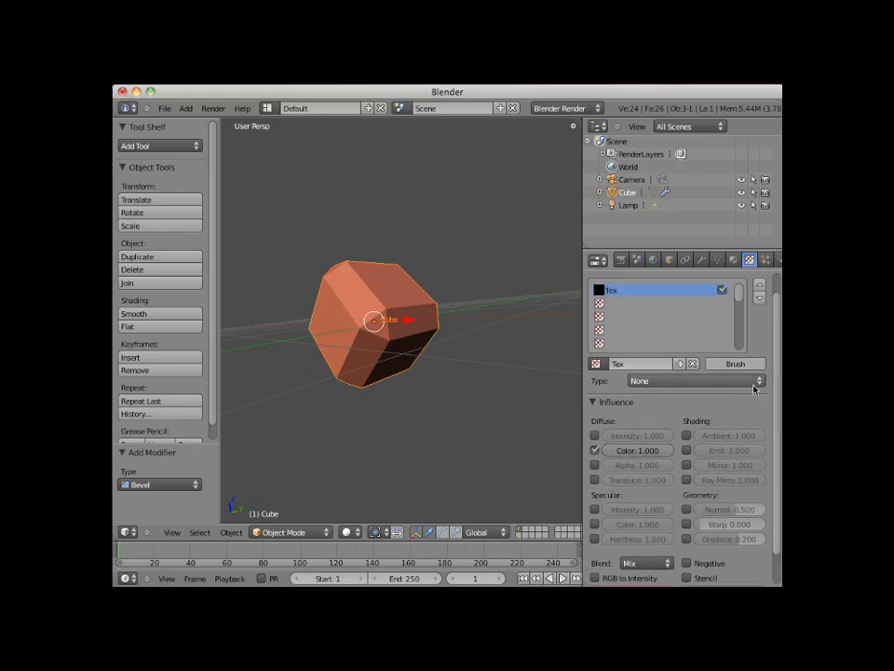
left_click(757, 382)
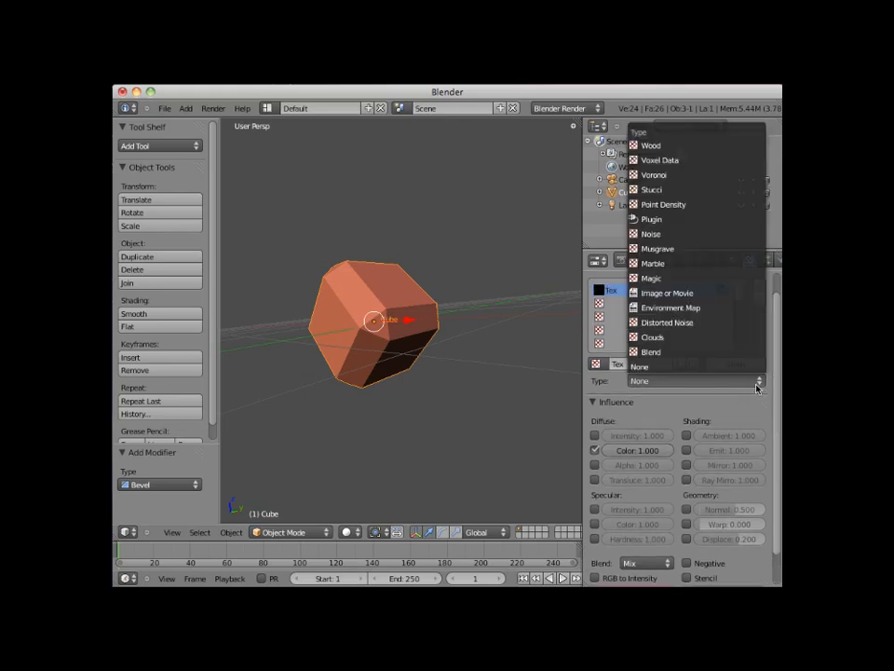
left_click(709, 352)
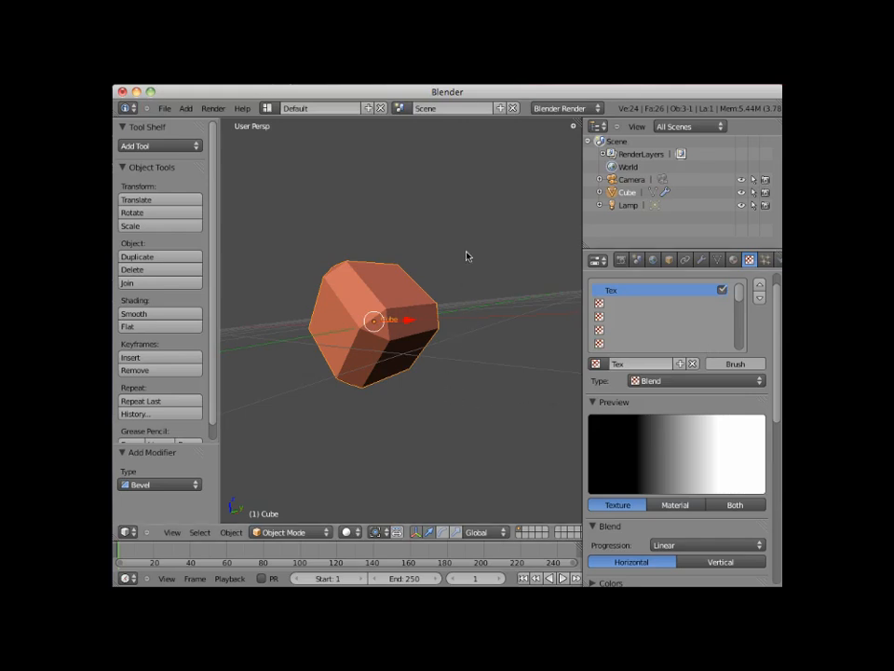
Render a still image of the scene to check the textured cube, and return to the 3D view.
left_click(214, 108)
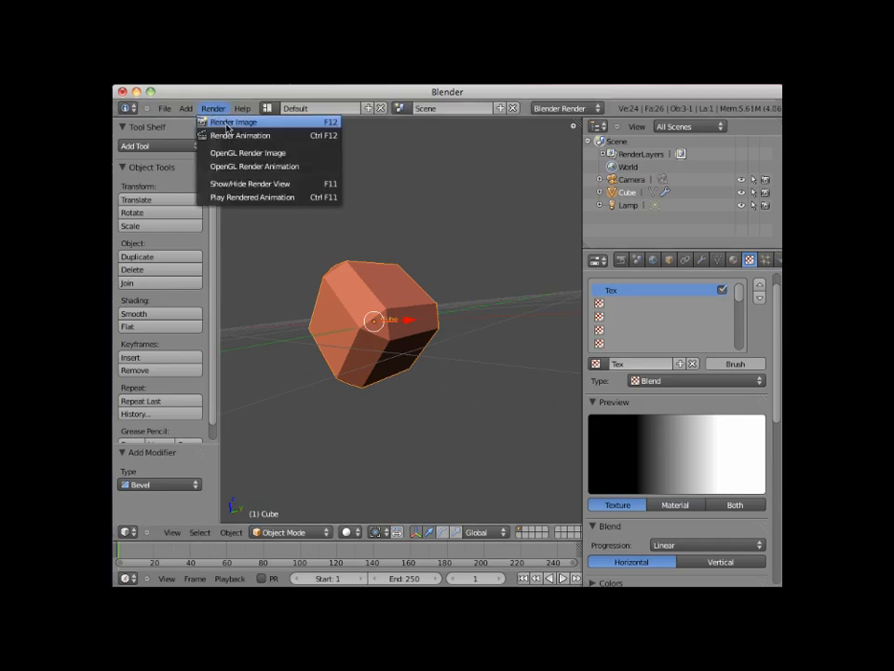
left_click(223, 128)
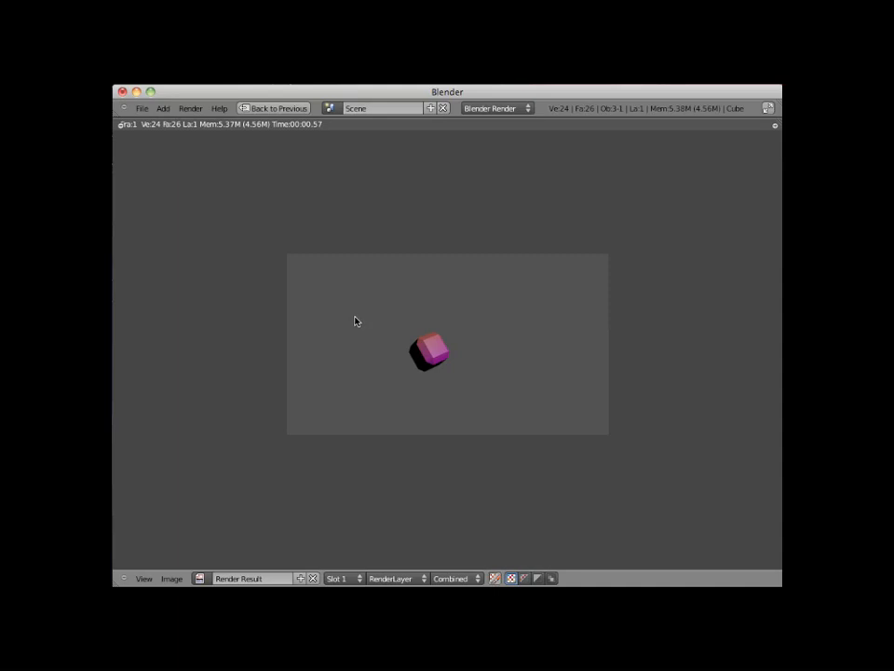
key("Escape")
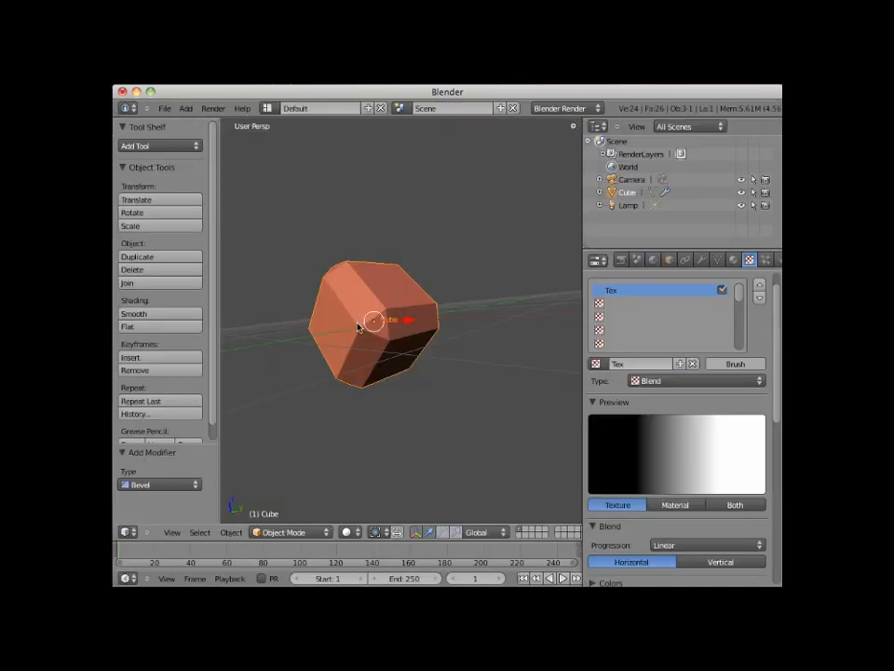